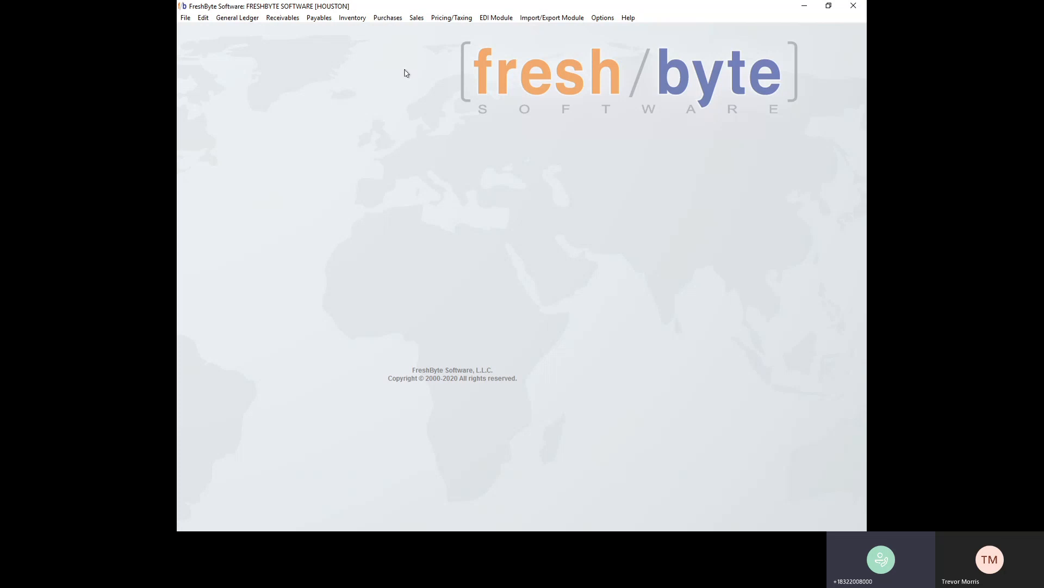
Open the inventory Receiving form, maximize it, and bring up the list of ordered purchase orders.
{"action": "left_click", "coordinate": [387, 19]}
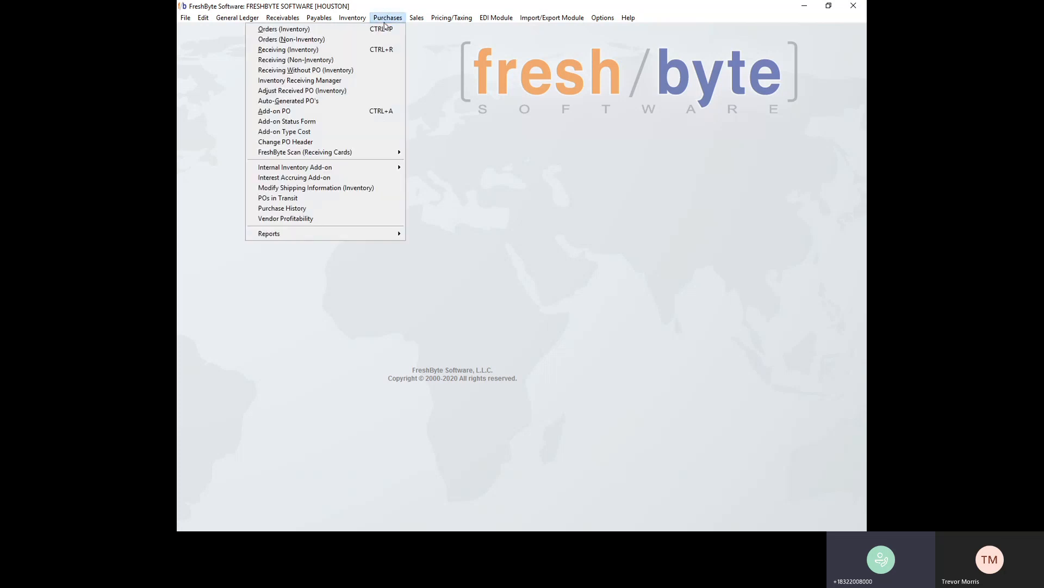
{"action": "left_click", "coordinate": [377, 50]}
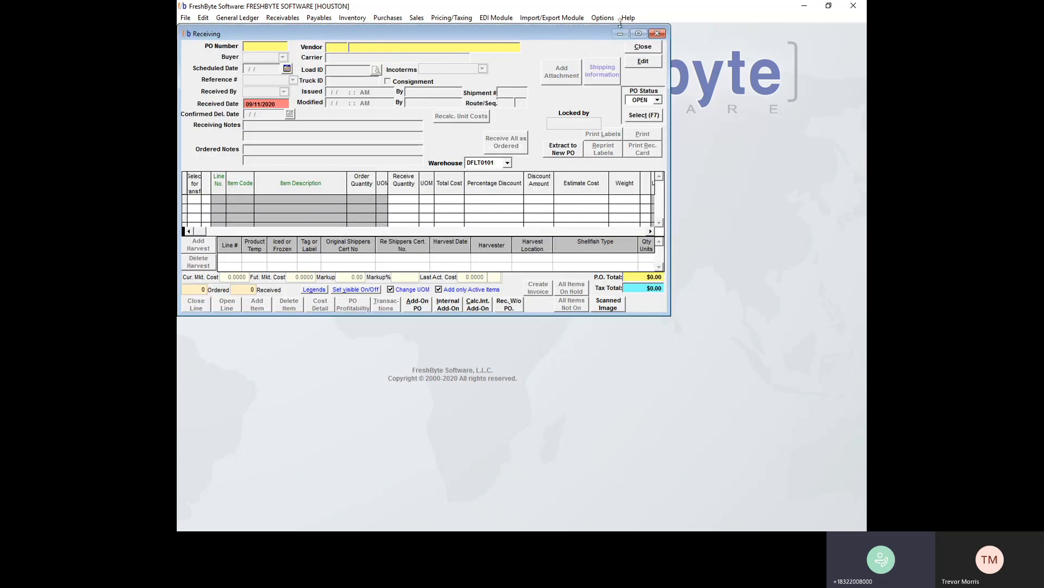
{"action": "left_click", "coordinate": [639, 35]}
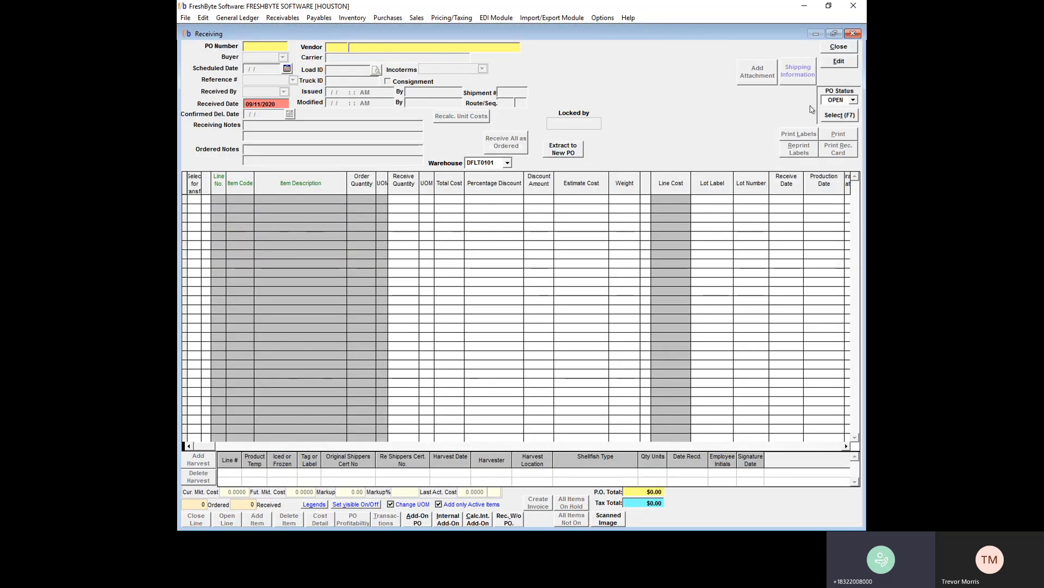
{"action": "left_click", "coordinate": [848, 116]}
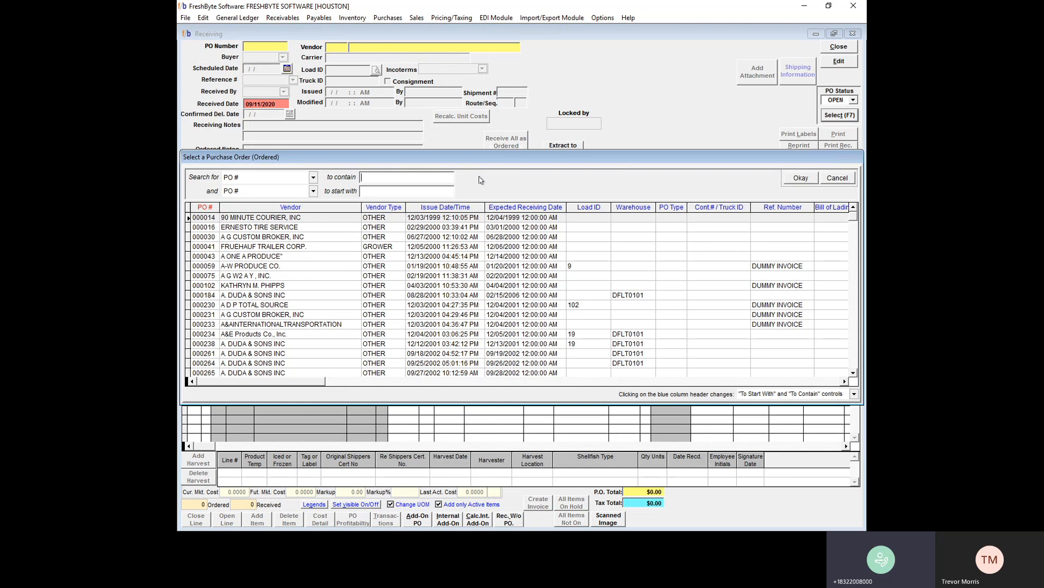
Filter the purchase order list by the order's PO number and clear the filter.
{"action": "type", "text": "5876"}
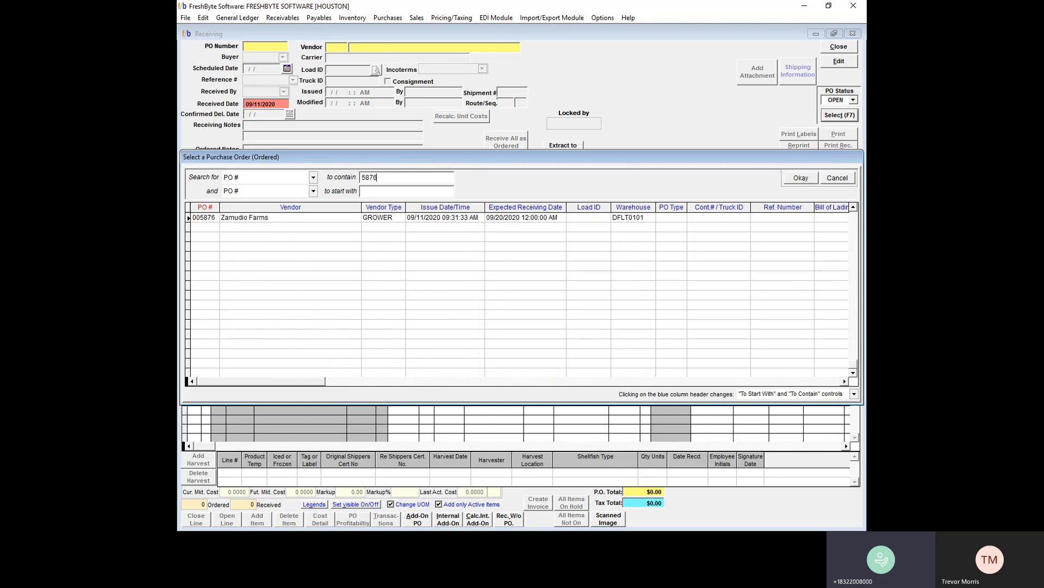
{"action": "key", "text": "BackSpace"}
{"action": "key", "text": "BackSpace"}
{"action": "key", "text": "BackSpace"}
{"action": "key", "text": "BackSpace"}
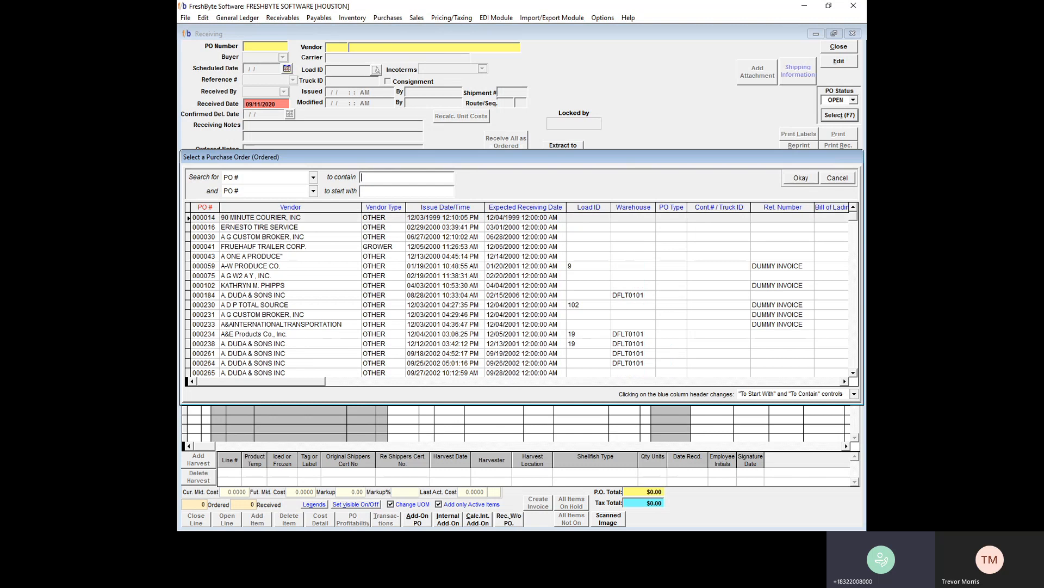
Filter the purchase orders to vendors containing "ZA" and open the Zamudio Farms order.
{"action": "left_click", "coordinate": [302, 208]}
{"action": "left_click", "coordinate": [385, 175]}
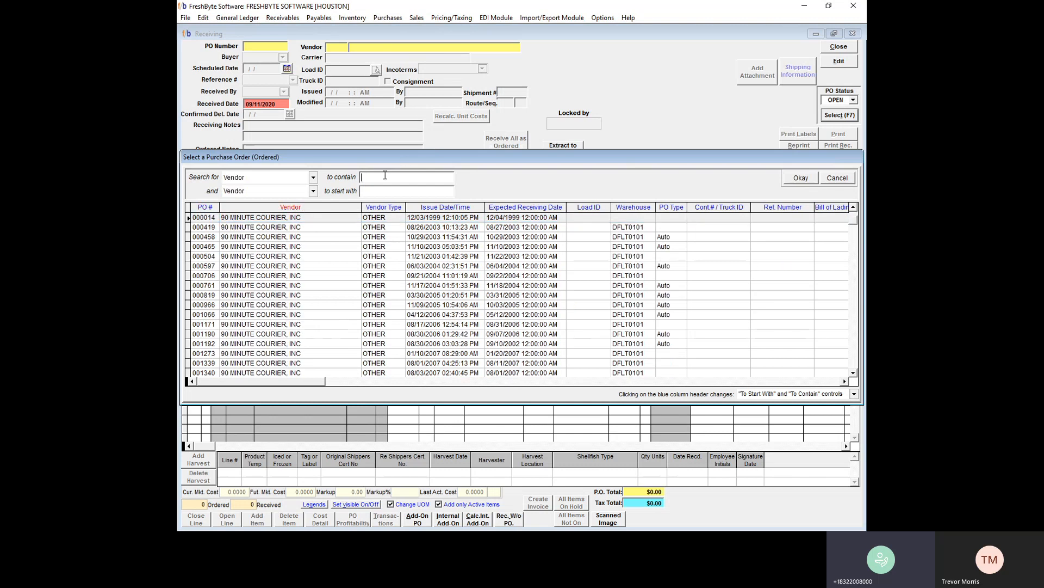
{"action": "type", "text": "ZA"}
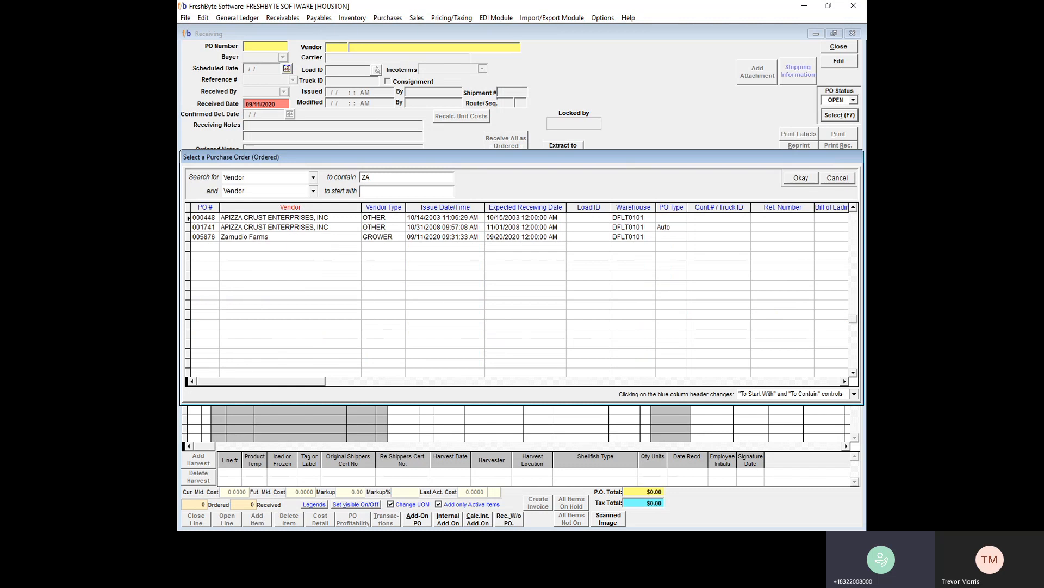
{"action": "double_click", "coordinate": [274, 237]}
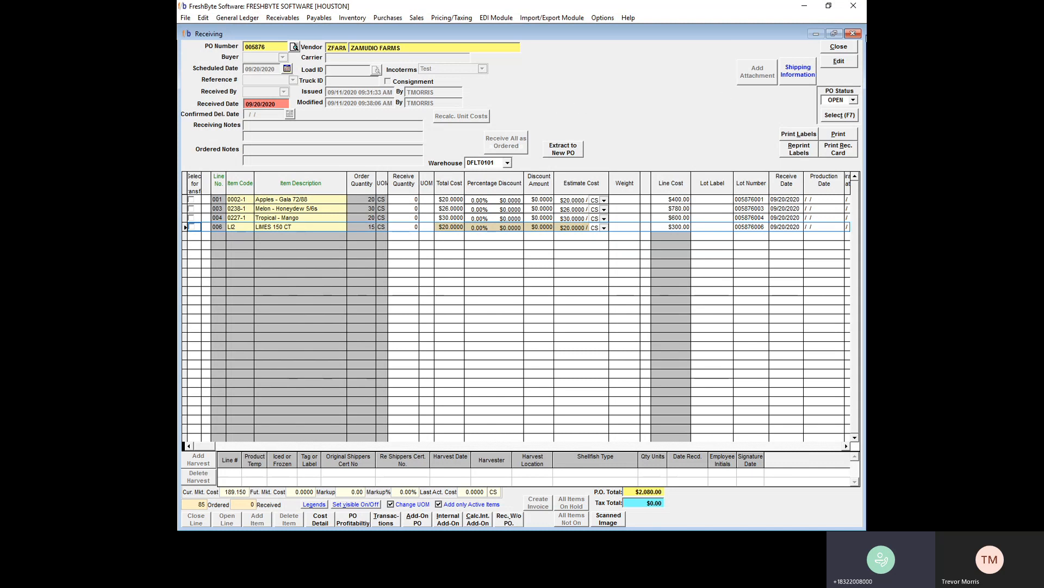
Receive all lines of the order as ordered and set the received quantity of Melon - Honeydew 5/6s to 29.
{"action": "left_click", "coordinate": [839, 62]}
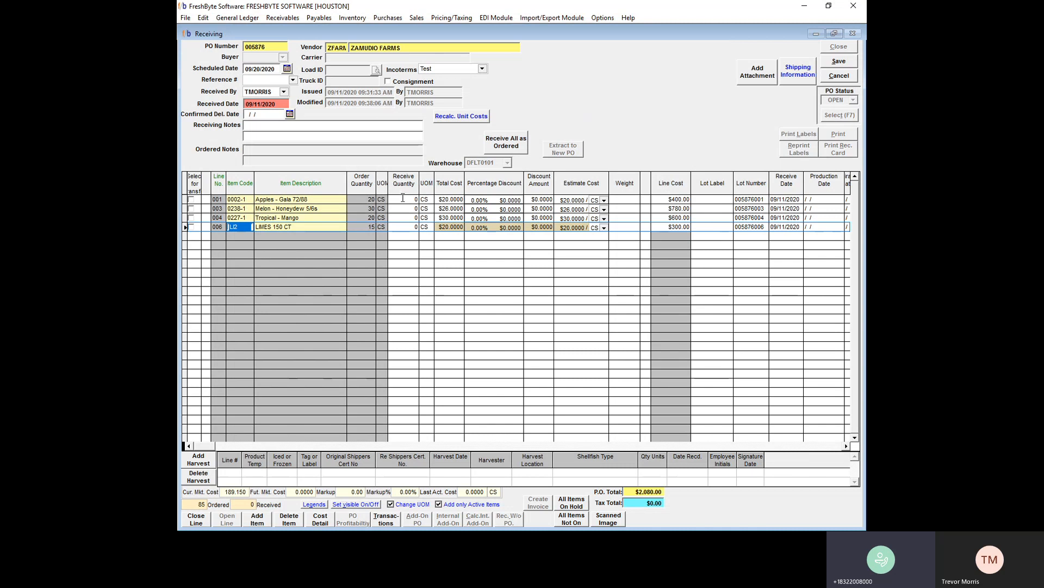
{"action": "left_click", "coordinate": [512, 149]}
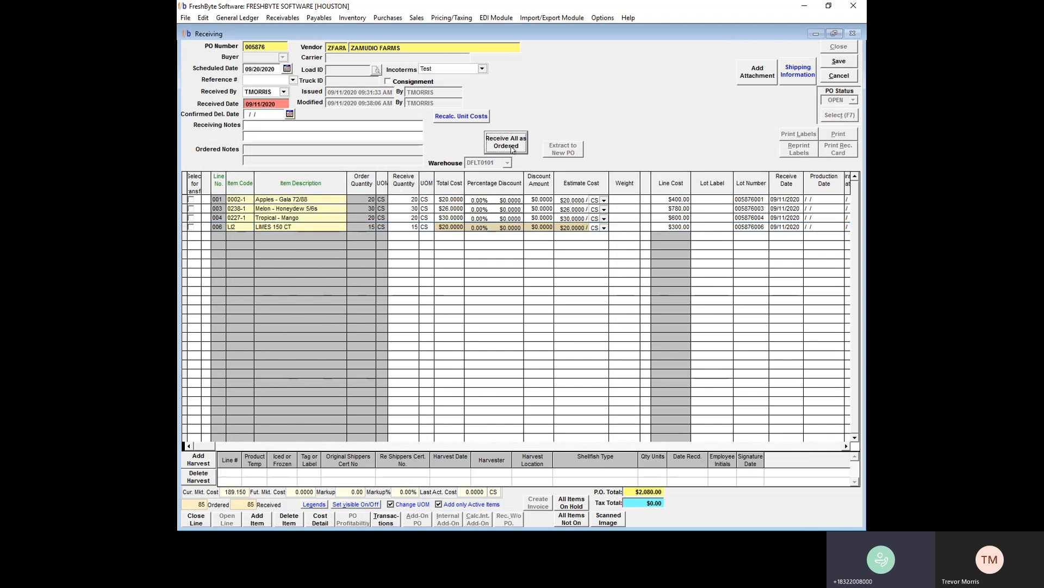
{"action": "left_click", "coordinate": [403, 208]}
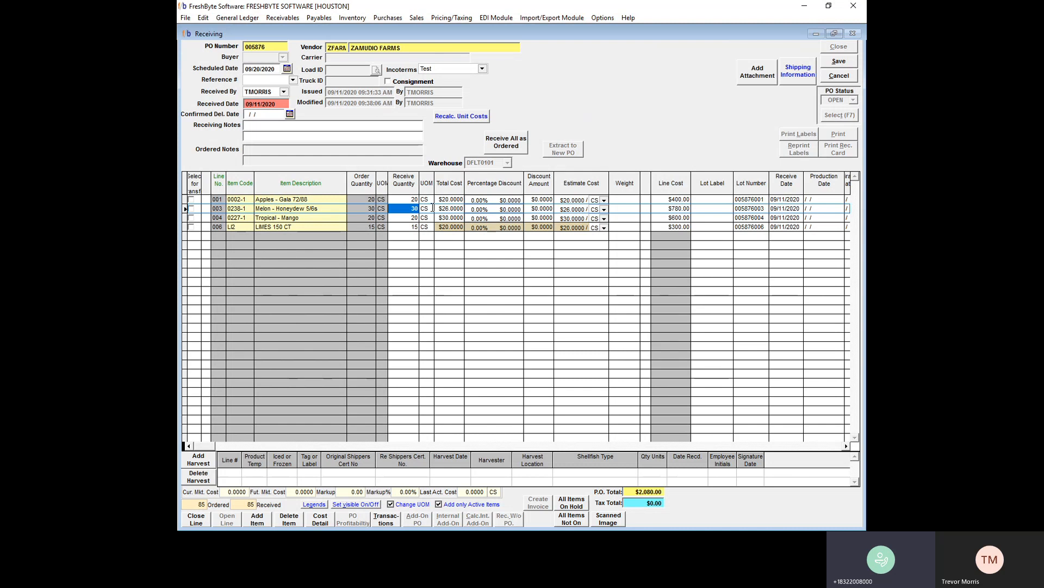
{"action": "type", "text": "29"}
{"action": "left_click", "coordinate": [432, 209]}
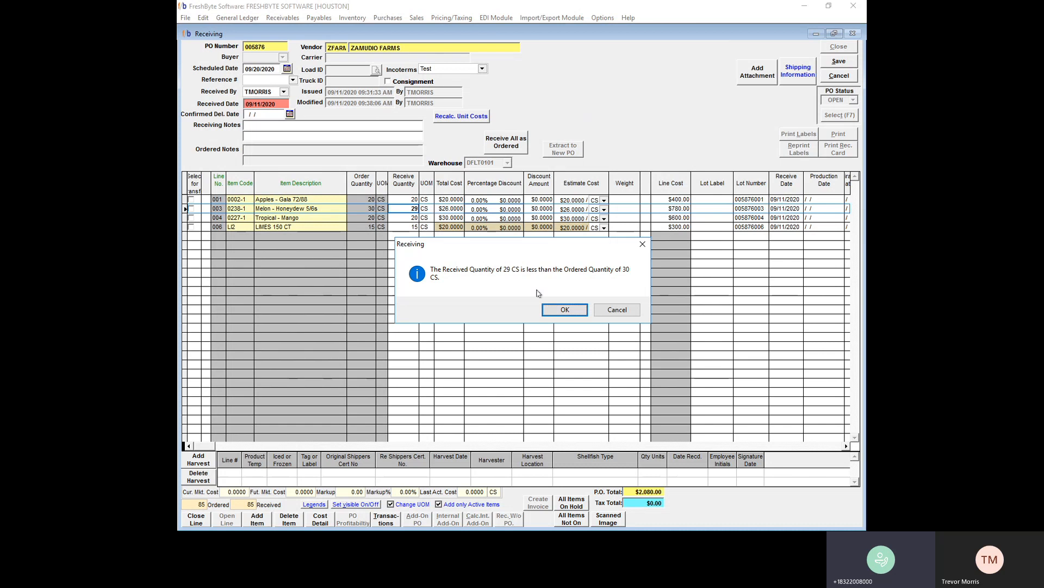
{"action": "left_click", "coordinate": [557, 311]}
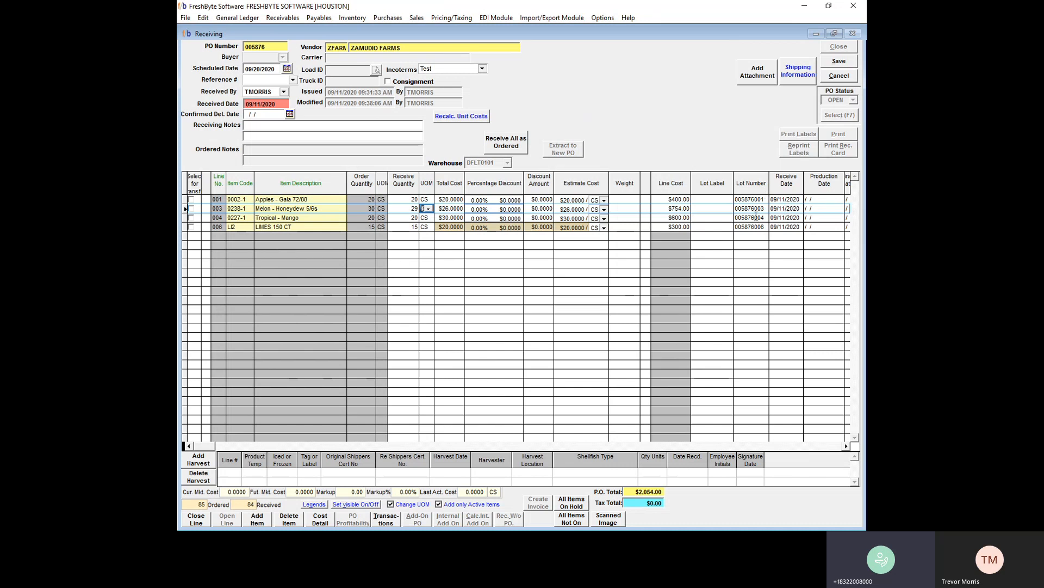
Set the expiration date of the Apples - Gala 72/88 line to 09/16/2020.
{"action": "left_click", "coordinate": [765, 199]}
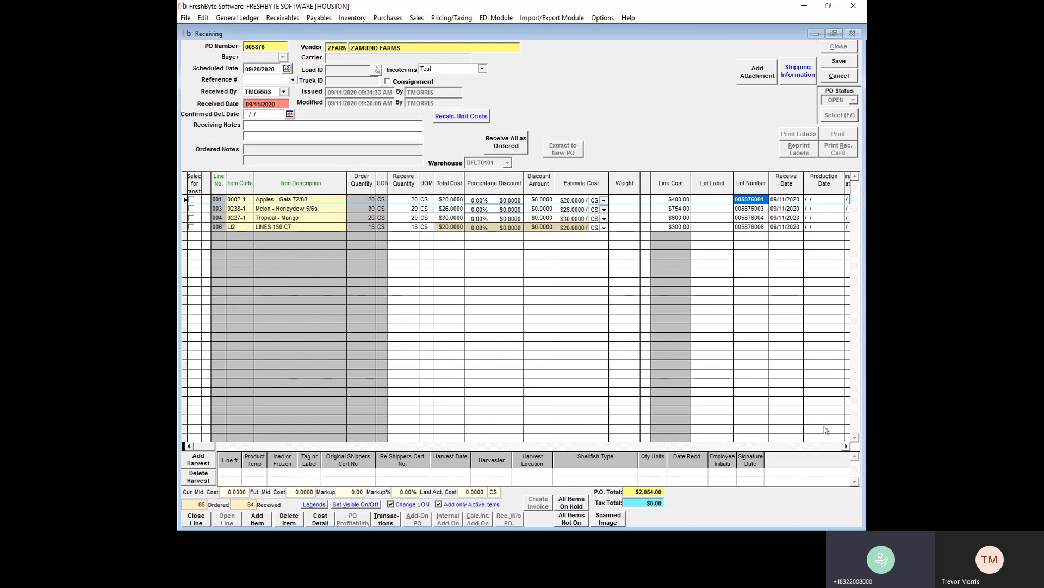
{"action": "left_click", "coordinate": [846, 446]}
{"action": "left_click", "coordinate": [845, 446]}
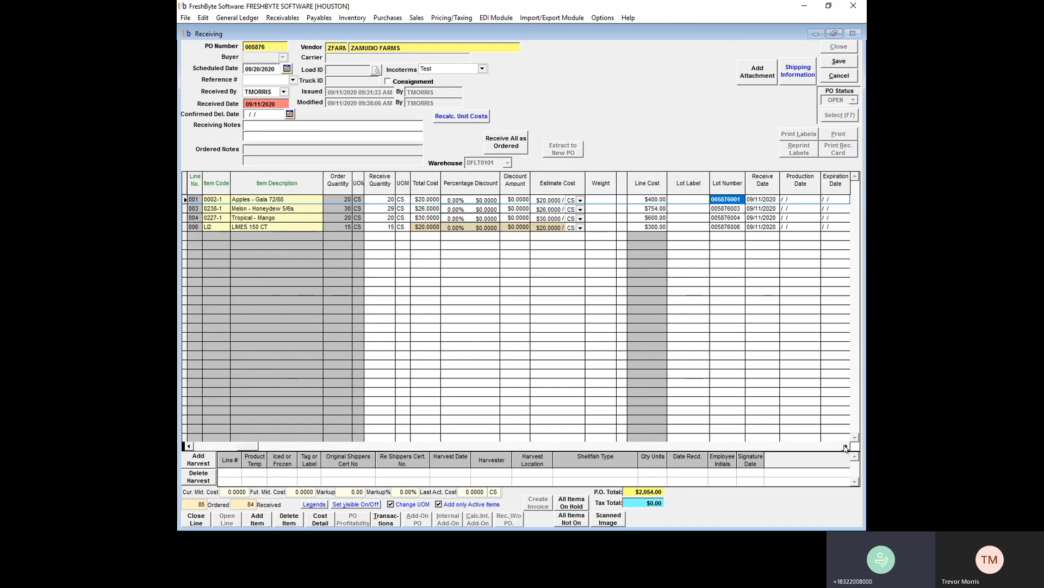
{"action": "left_click", "coordinate": [845, 446]}
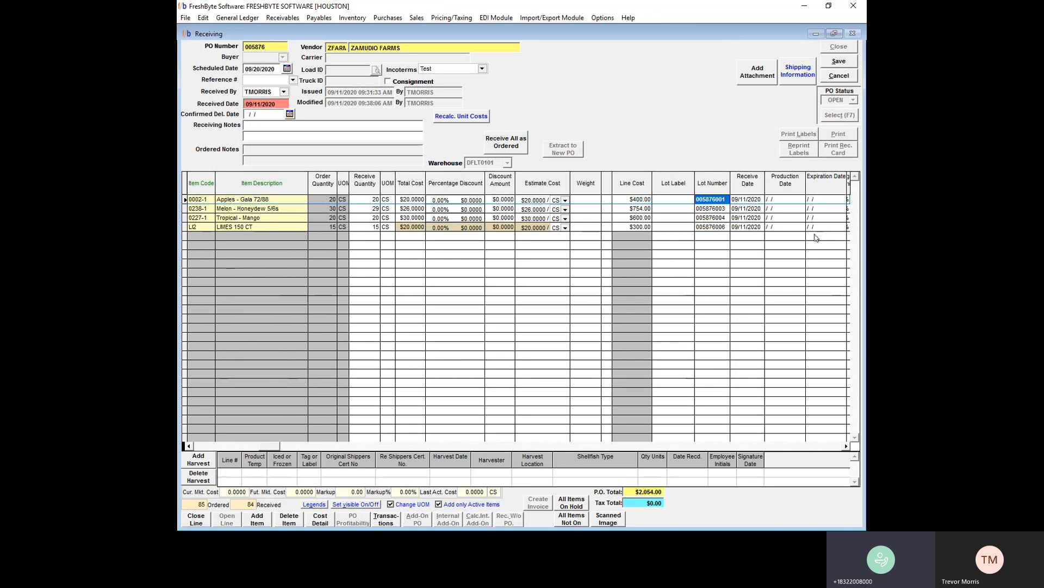
{"action": "key", "text": "Tab"}
{"action": "key", "text": "Tab"}
{"action": "key", "text": "Tab"}
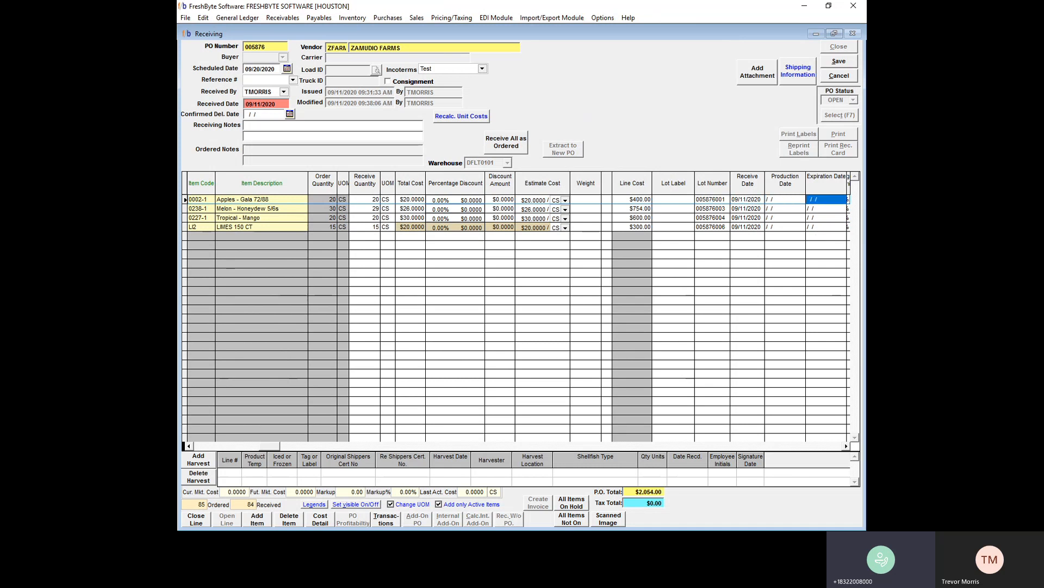
{"action": "type", "text": "09/16"}
{"action": "key", "text": "Tab"}
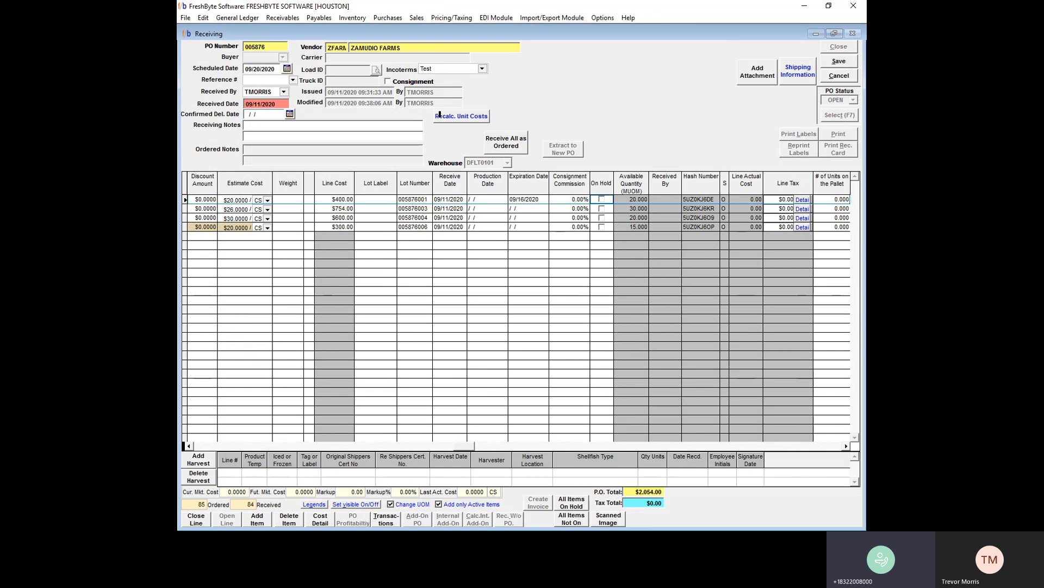
Open the Lot Expiration Report options, check the Number of Days to Perish setting, and close the report.
{"action": "left_click", "coordinate": [351, 18]}
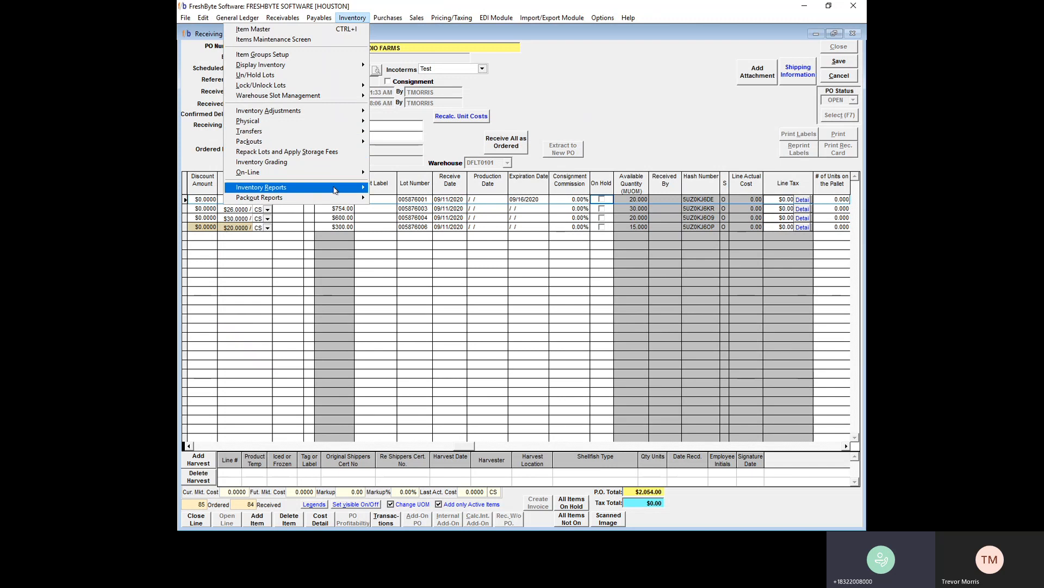
{"action": "mouse_move", "coordinate": [337, 188]}
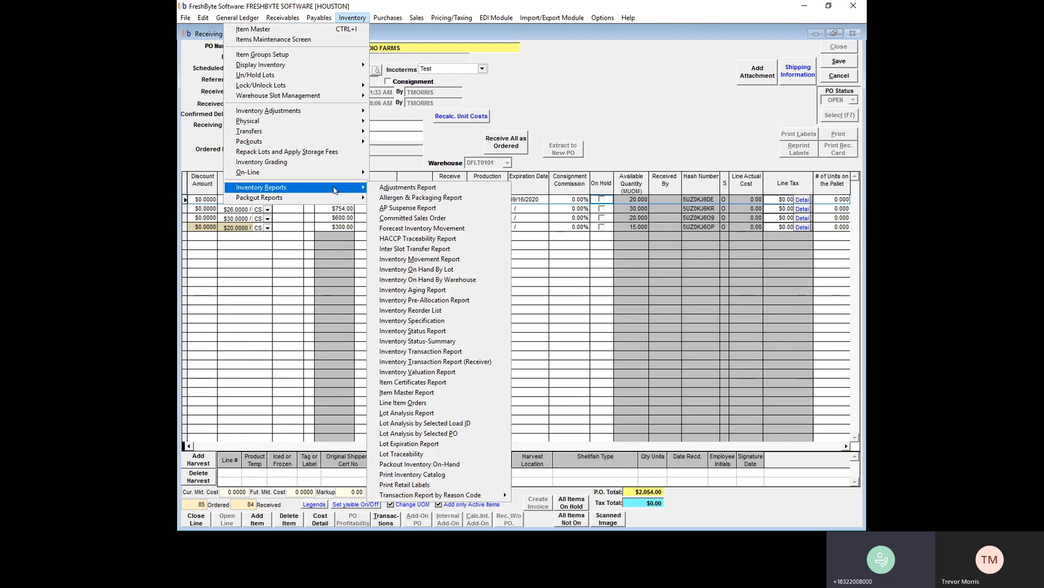
{"action": "left_click", "coordinate": [424, 444]}
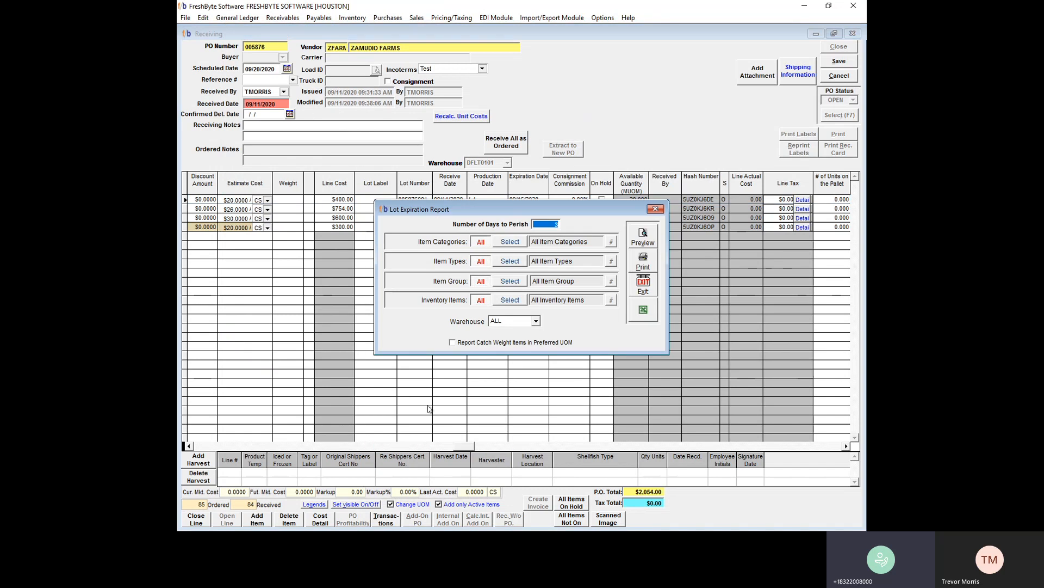
{"action": "left_click", "coordinate": [549, 225]}
{"action": "left_click", "coordinate": [655, 209]}
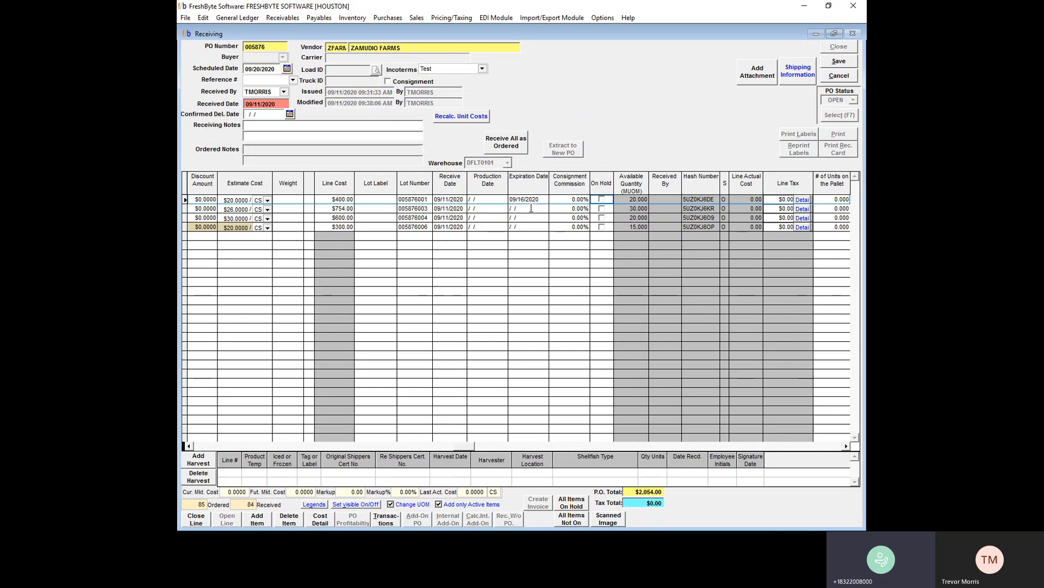
Put the Apples - Gala 72/88 lot on hold and take it off hold again.
{"action": "left_click", "coordinate": [601, 200]}
{"action": "left_click", "coordinate": [603, 199]}
Set the country of origin of the LIMES 150 CT line to MEXICO.
{"action": "left_click", "coordinate": [816, 446]}
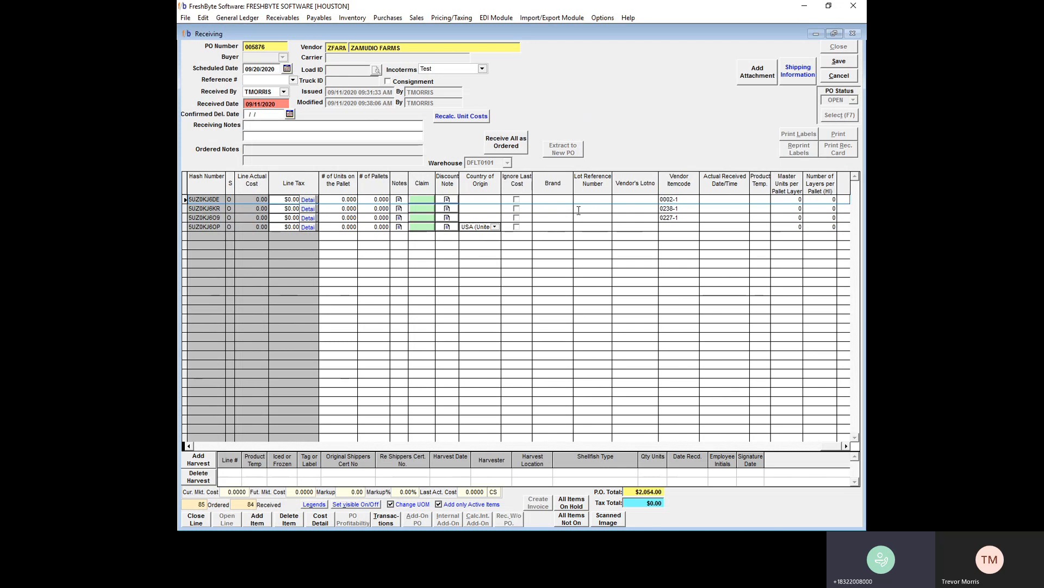
{"action": "left_click", "coordinate": [496, 228]}
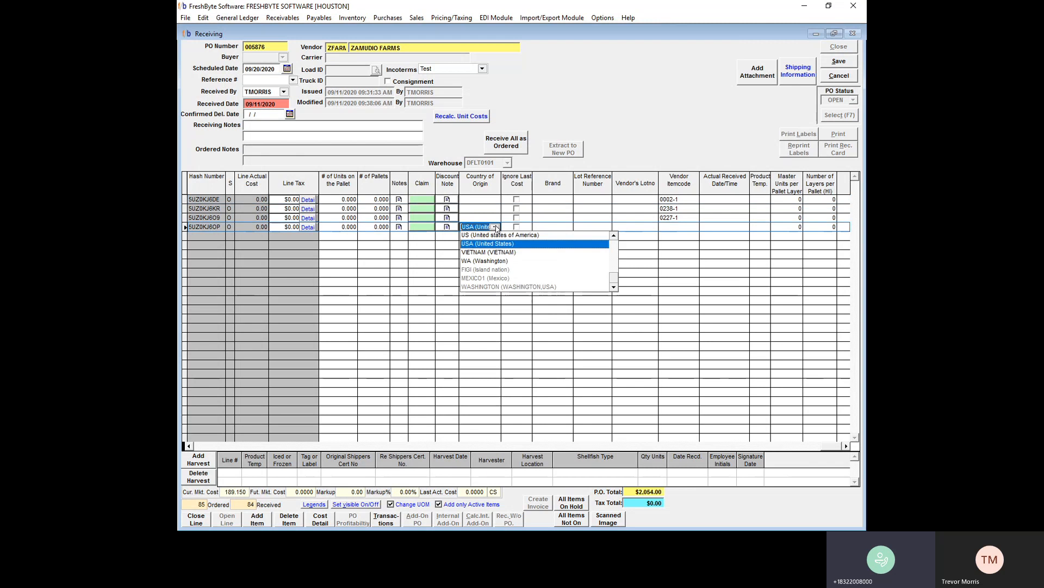
{"action": "left_click", "coordinate": [615, 237]}
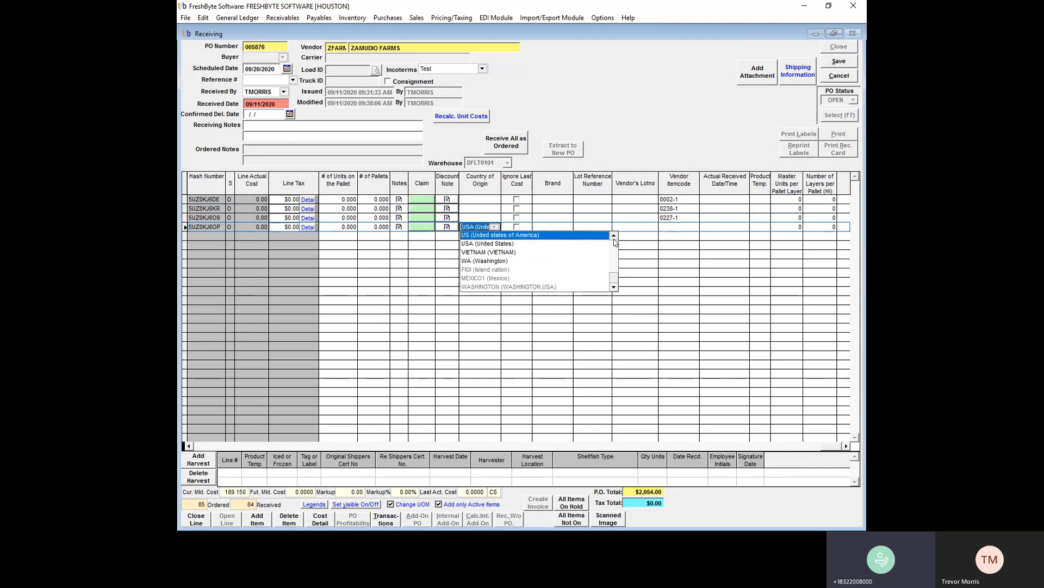
{"action": "left_click", "coordinate": [614, 238]}
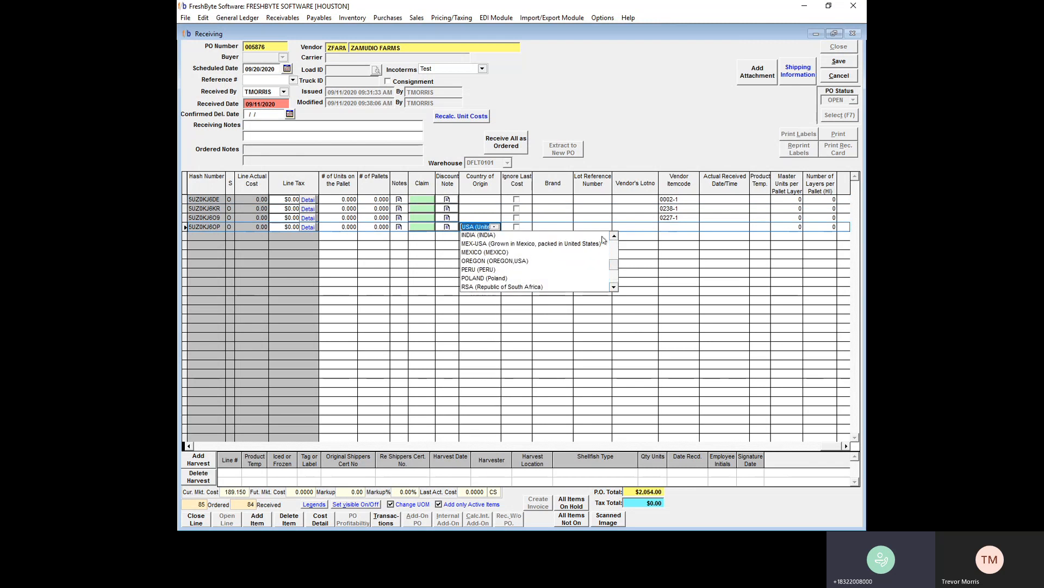
{"action": "left_click", "coordinate": [531, 251]}
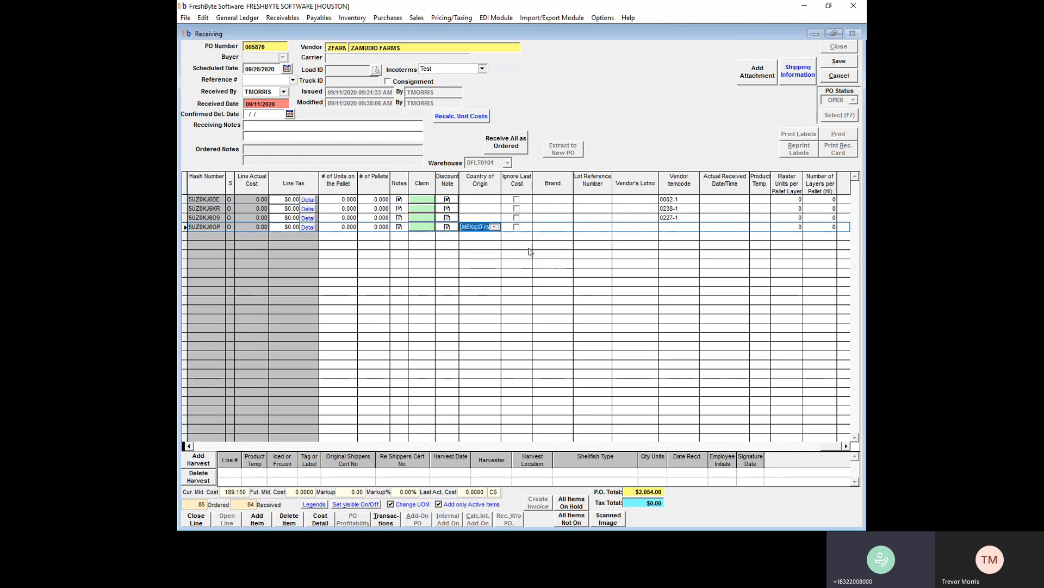
Record an open inventory claim on the Melon - Honeydew line with the note "1 case damaed in transit".
{"action": "double_click", "coordinate": [423, 209]}
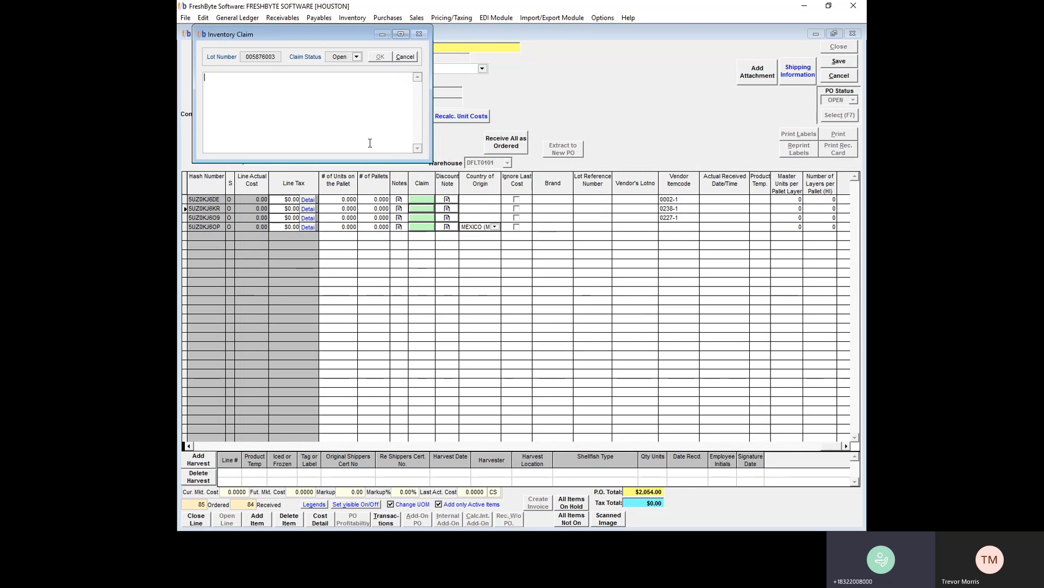
{"action": "type", "text": "1 case damaed in transit"}
{"action": "left_click", "coordinate": [380, 58]}
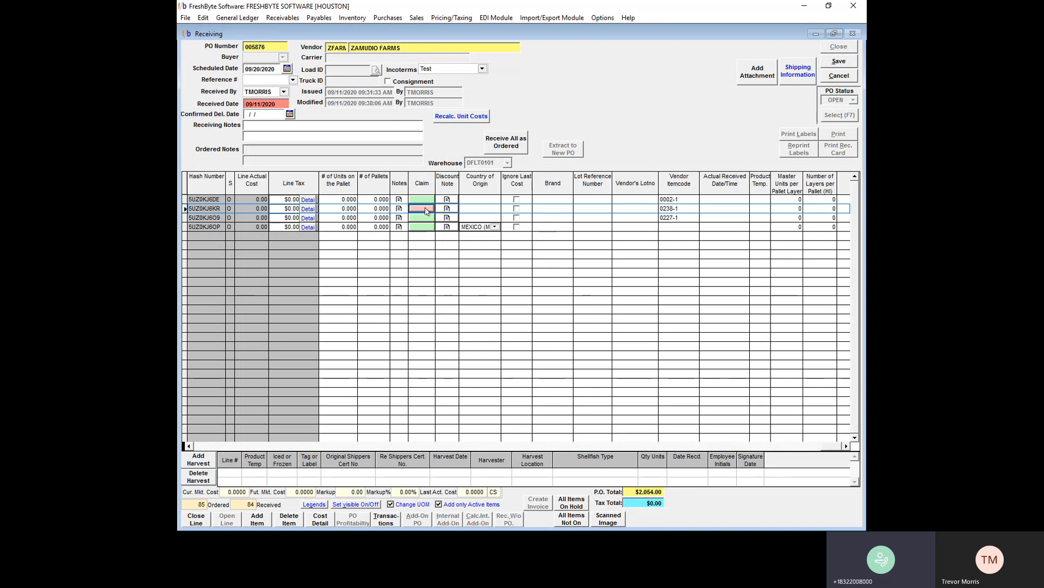
Open the accounts payable Inventory Claims report.
{"action": "left_click", "coordinate": [323, 21]}
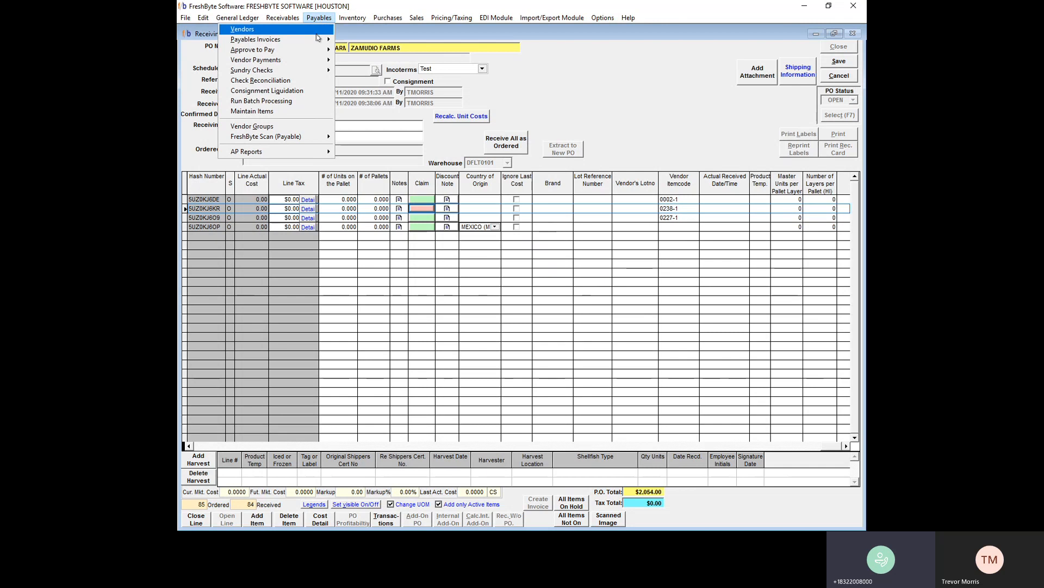
{"action": "mouse_move", "coordinate": [299, 155]}
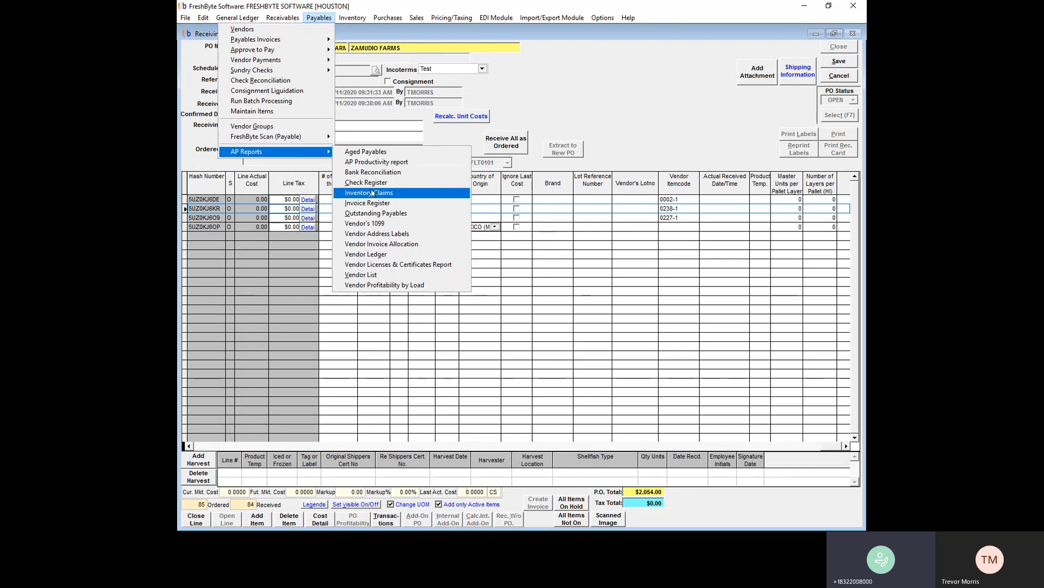
{"action": "left_click", "coordinate": [372, 193]}
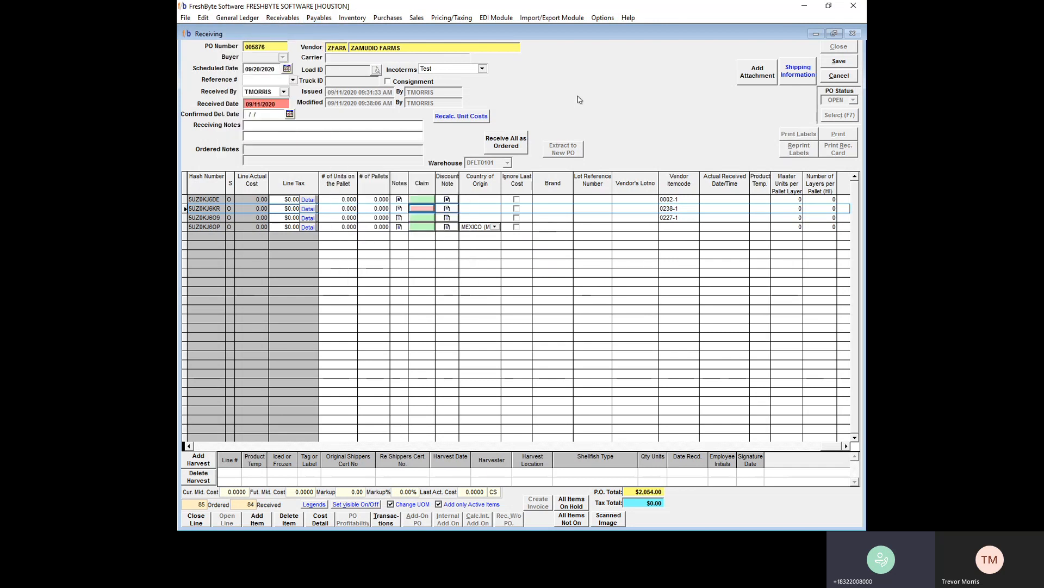
Add the line "credit issued" to the honeydew lot's inventory claim and change the claim's status.
{"action": "double_click", "coordinate": [417, 217]}
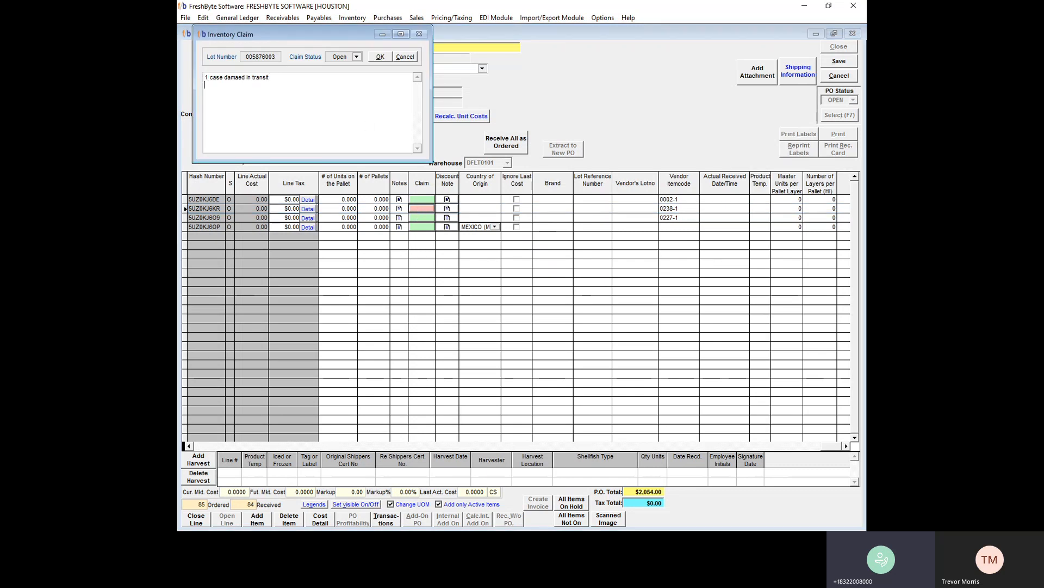
{"action": "type", "text": "credit issued"}
{"action": "left_click", "coordinate": [356, 56]}
{"action": "left_click", "coordinate": [345, 76]}
{"action": "left_click", "coordinate": [379, 57]}
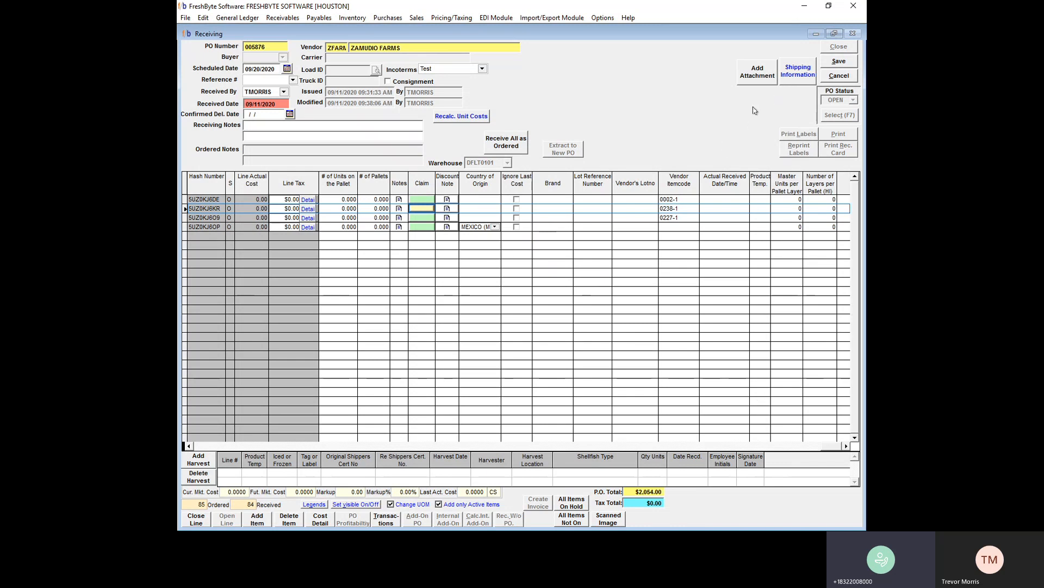
Save the received Zamudio Farms purchase order and accept the receiving date.
{"action": "left_click", "coordinate": [839, 61]}
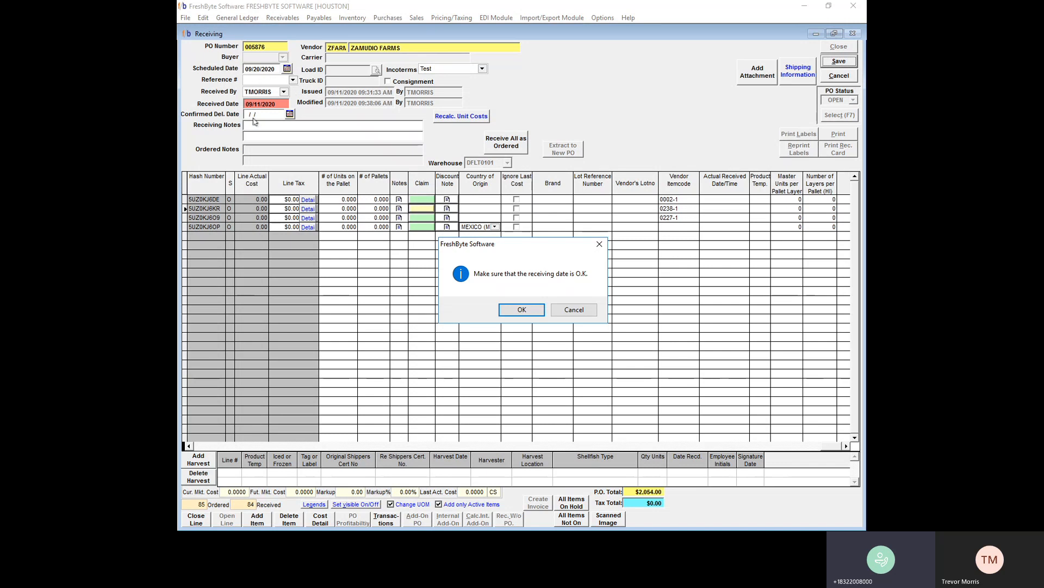
{"action": "left_click", "coordinate": [529, 310]}
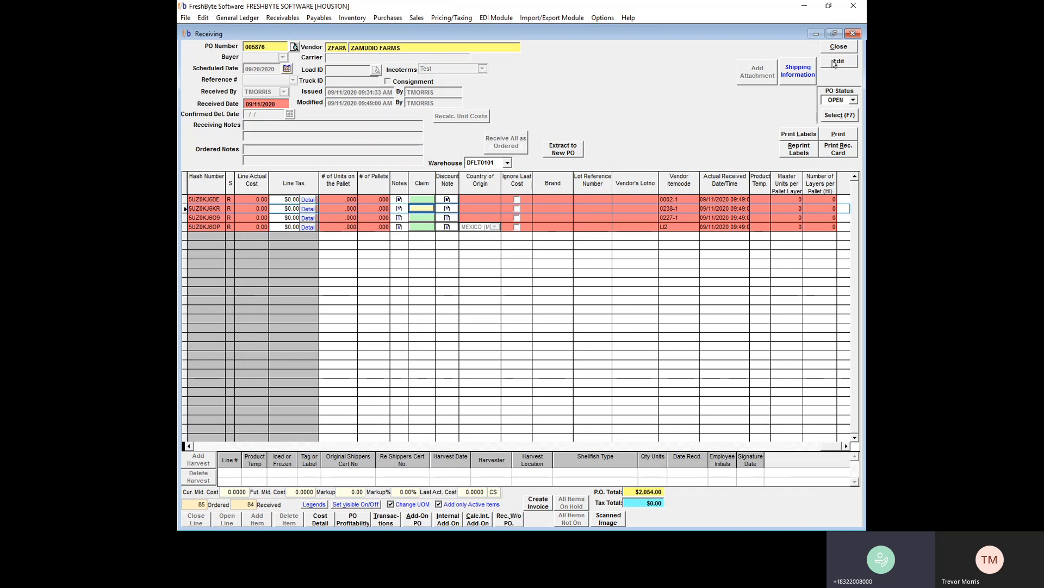
Edit the received purchase order to set its received date to 09/20/2020, save it, and close Receiving.
{"action": "left_click", "coordinate": [835, 62]}
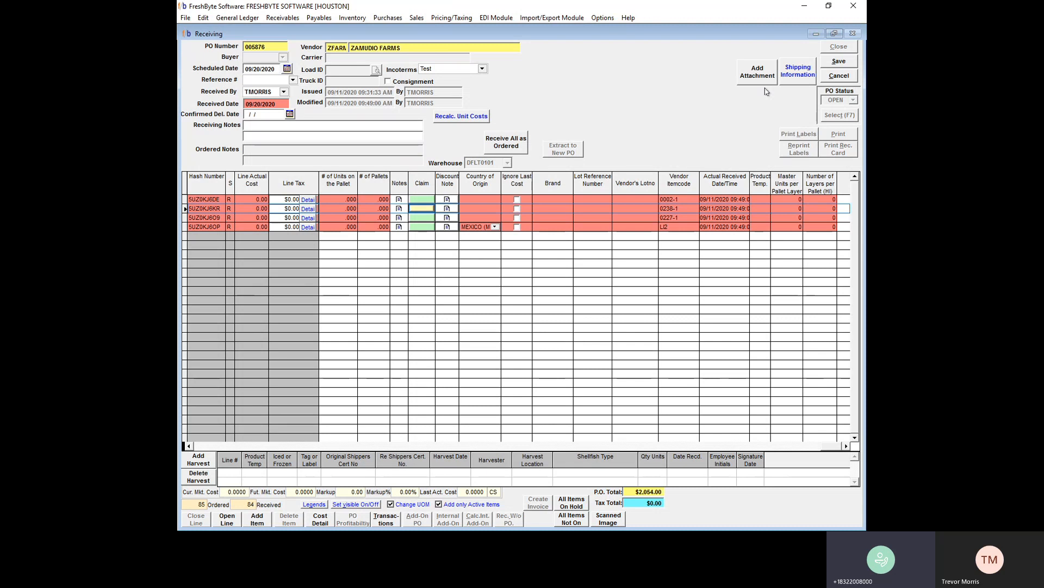
{"action": "left_click", "coordinate": [840, 62]}
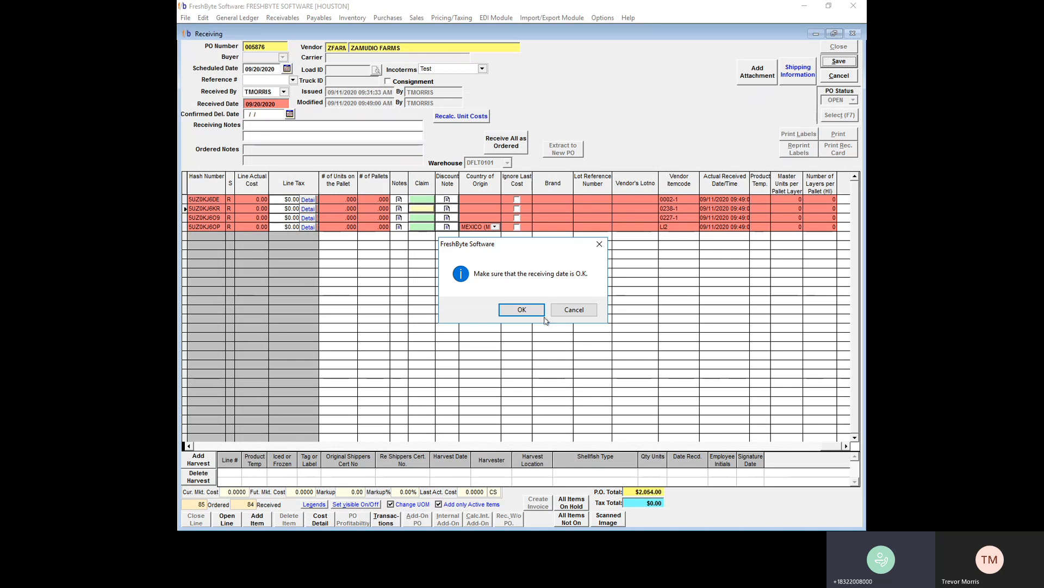
{"action": "left_click", "coordinate": [521, 309]}
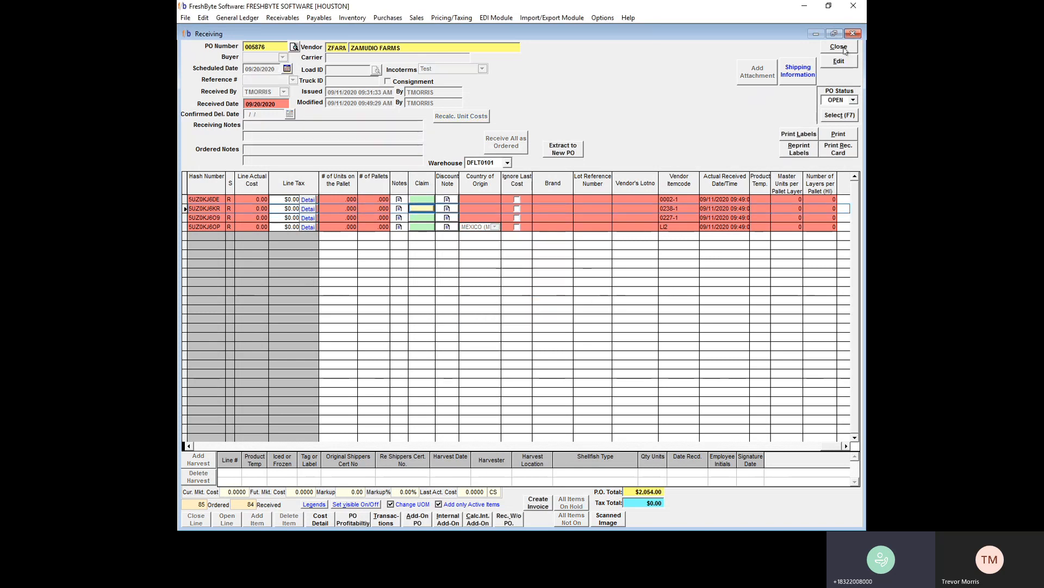
{"action": "left_click", "coordinate": [839, 47]}
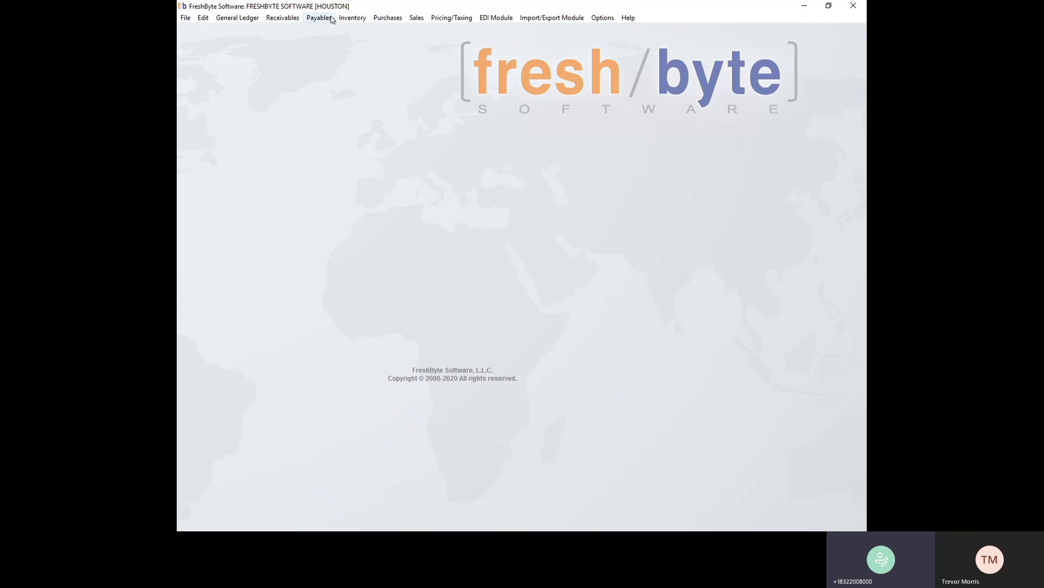
Look up inventory items whose item code contains "-1" and open the Apples - Gala 72/88 record.
{"action": "left_click", "coordinate": [352, 18]}
{"action": "left_click", "coordinate": [347, 31]}
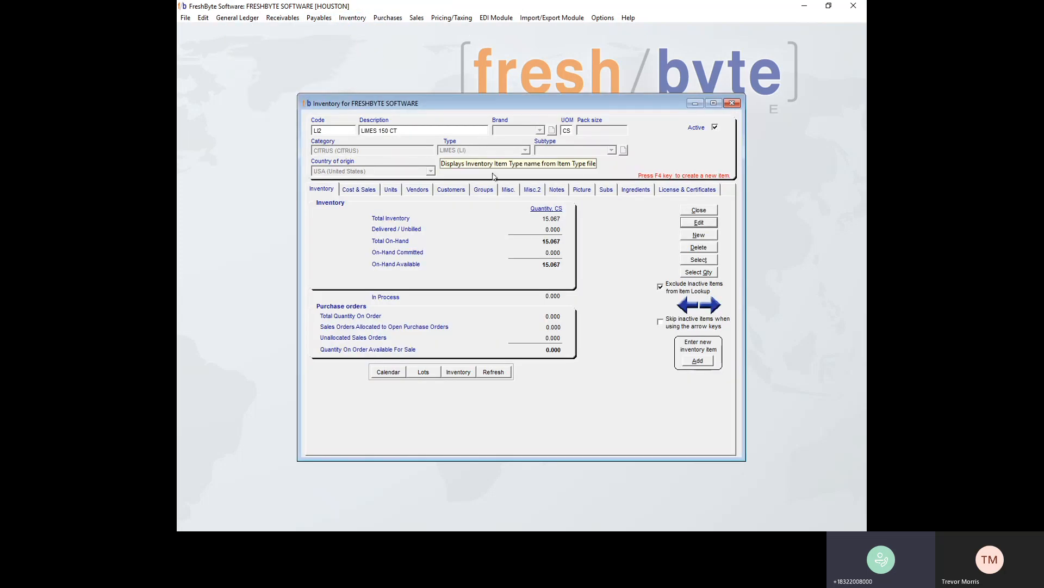
{"action": "left_click", "coordinate": [698, 261]}
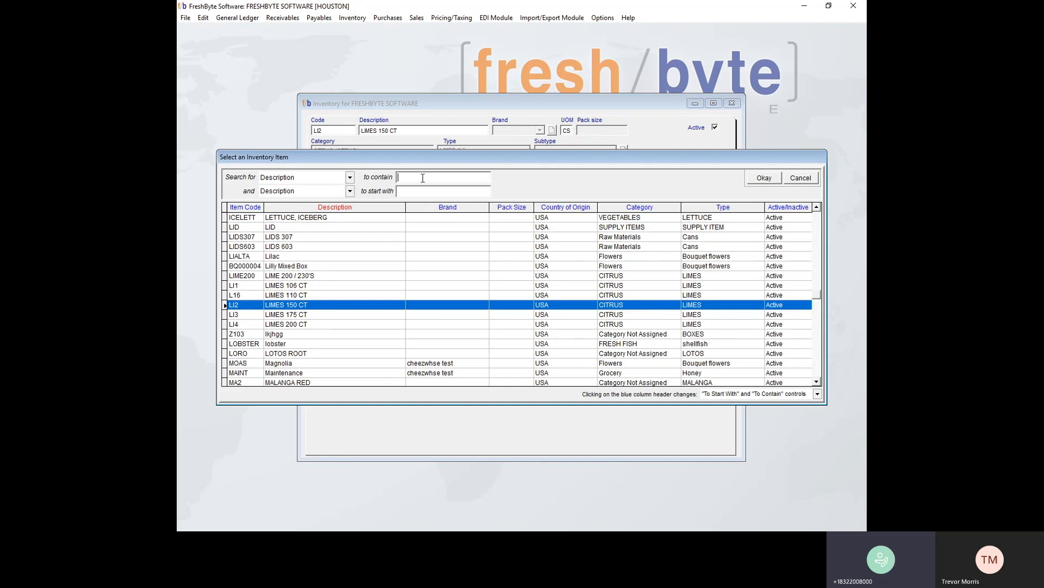
{"action": "left_click", "coordinate": [247, 207]}
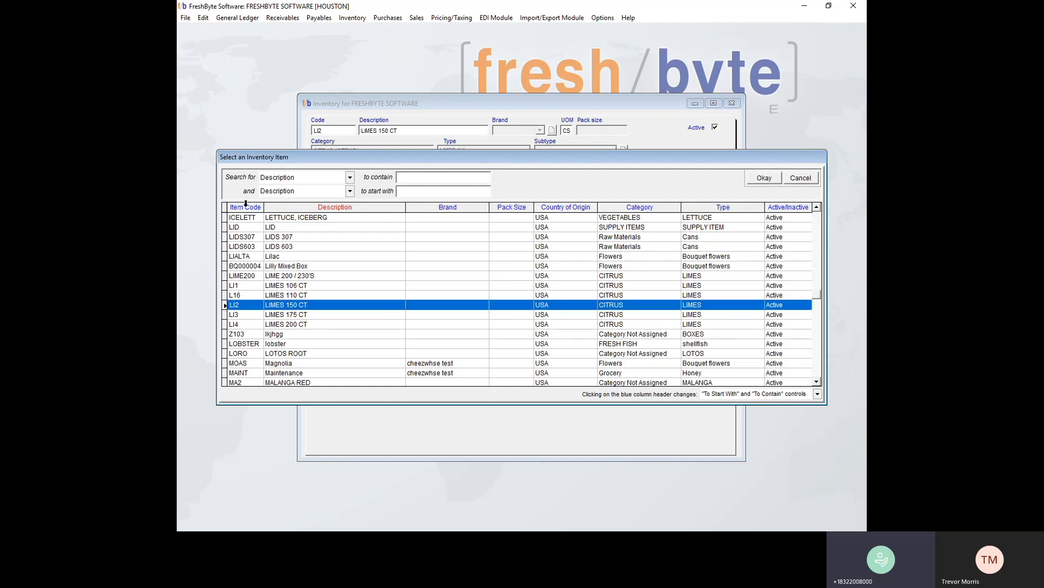
{"action": "left_click", "coordinate": [420, 175]}
{"action": "type", "text": "1"}
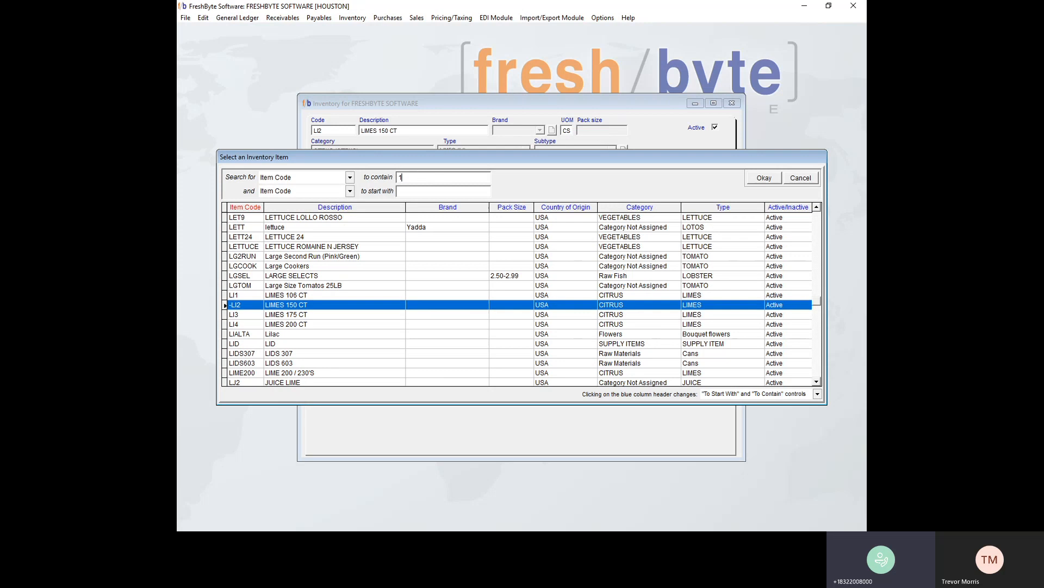
{"action": "key", "text": "BackSpace"}
{"action": "type", "text": "-1"}
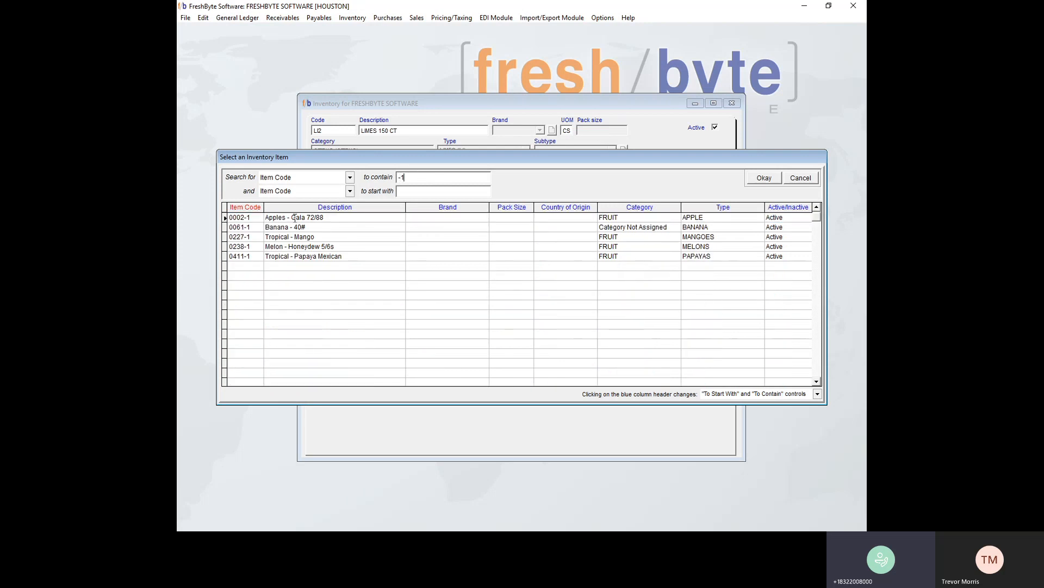
{"action": "double_click", "coordinate": [293, 217]}
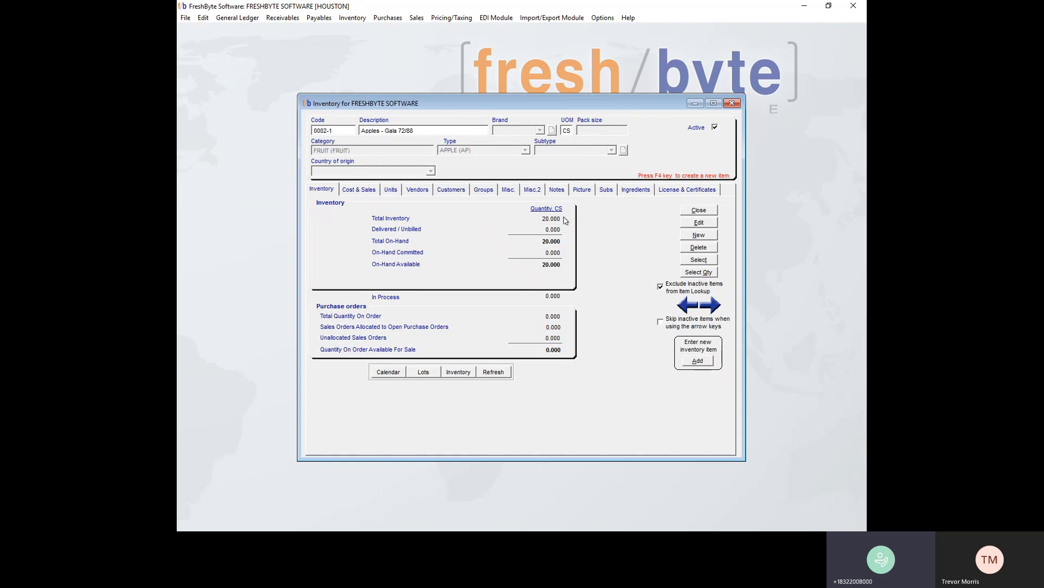
Examine the active lots behind the on-hand available quantity of Apples - Gala 72/88.
{"action": "double_click", "coordinate": [549, 264]}
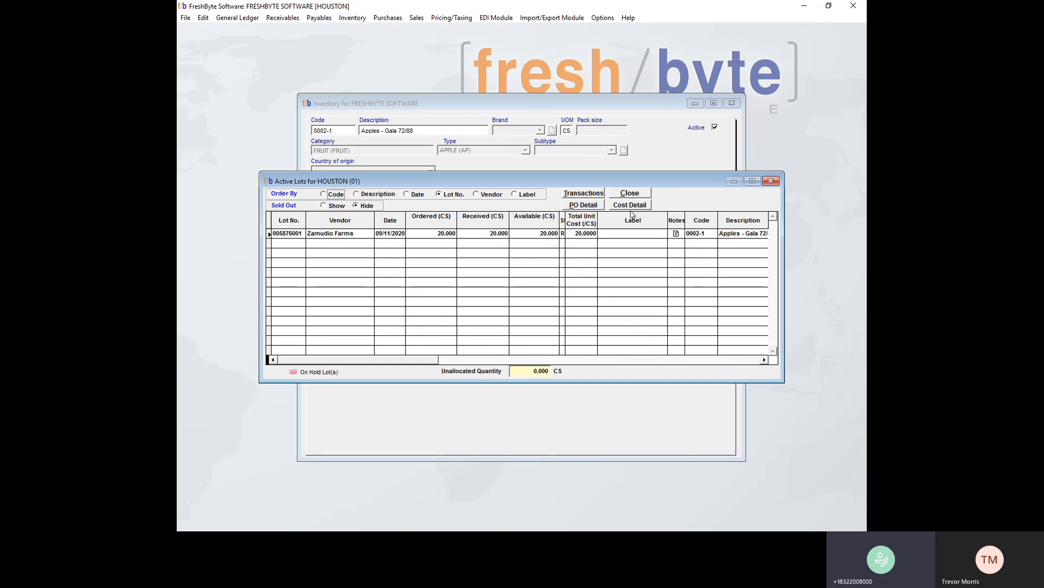
{"action": "left_click", "coordinate": [634, 193]}
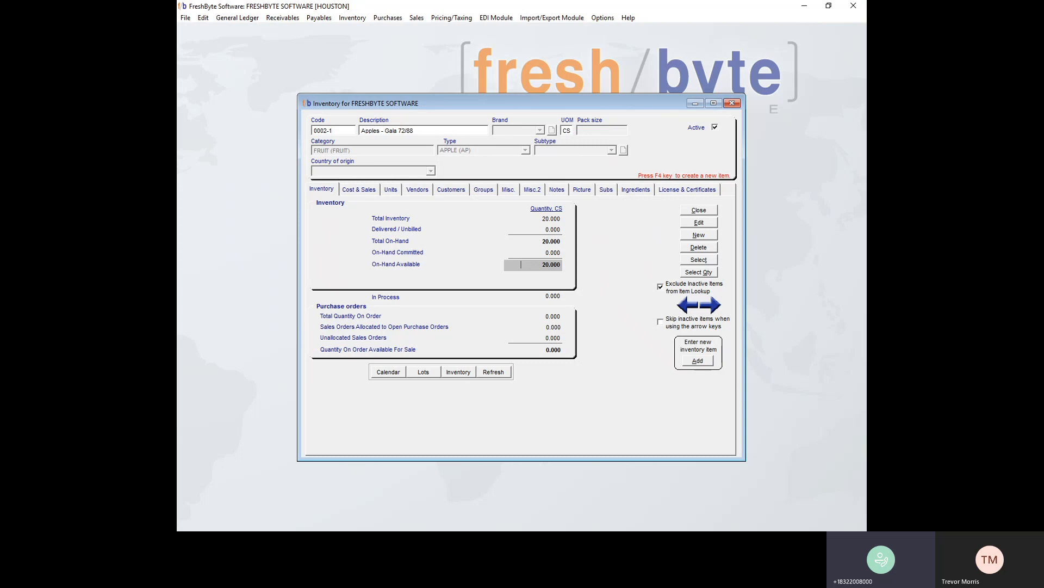
{"action": "double_click", "coordinate": [521, 264]}
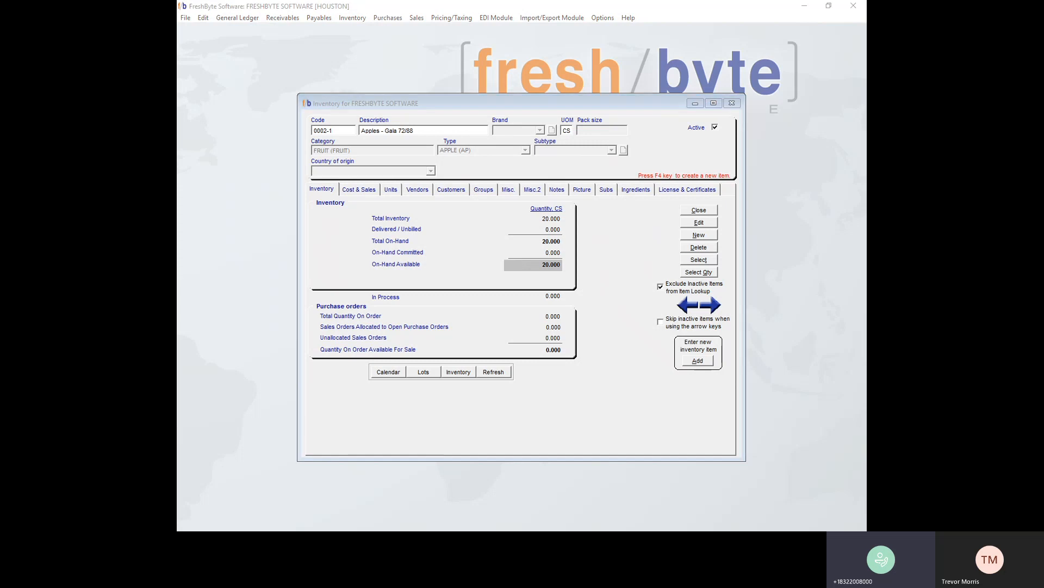